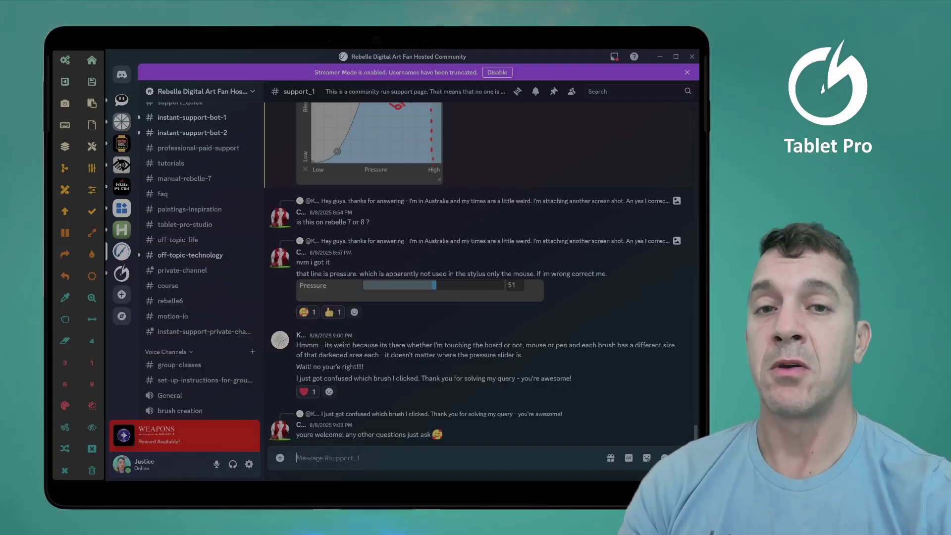
# Step: Switch to the instant-support-bot-1 channel and scroll down to the bot's latest digital-certificate answers
pyautogui.scroll(4, 213, 307)
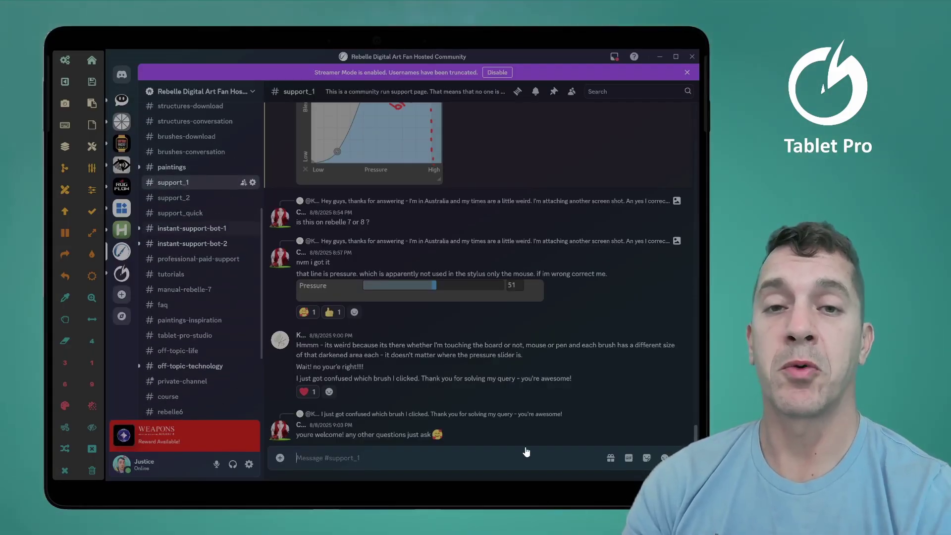
pyautogui.hotkey('alt', 'shift', 'Down')
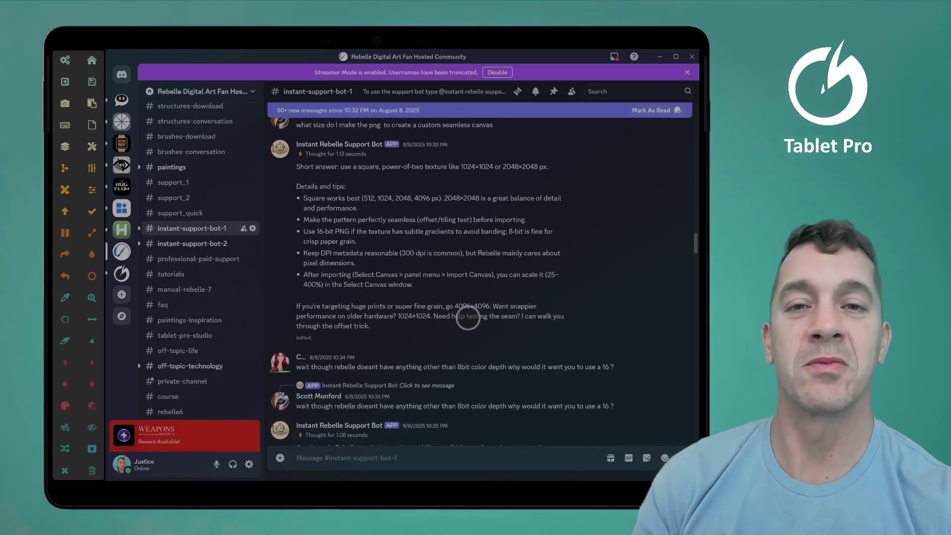
pyautogui.scroll(1, 474, 287)
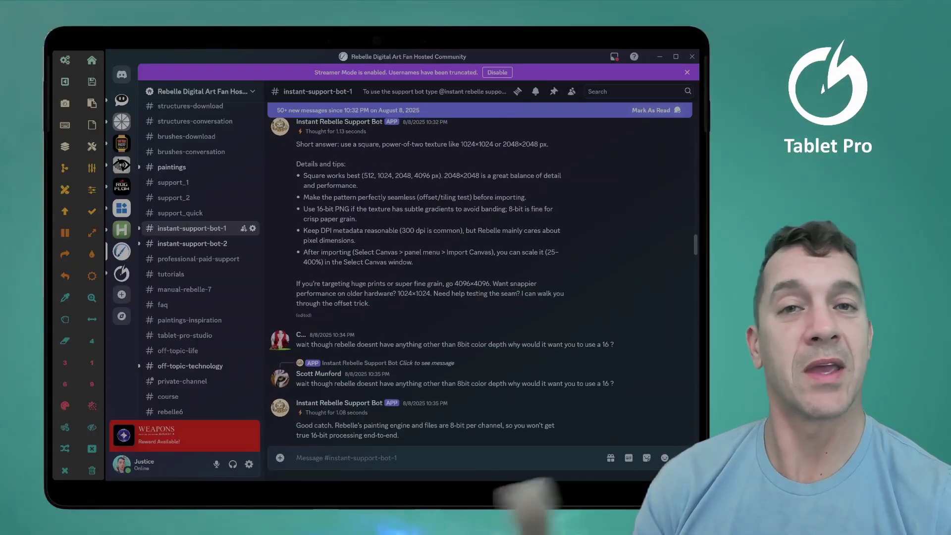
pyautogui.scroll(-6, 449, 361)
pyautogui.scroll(-15, 449, 360)
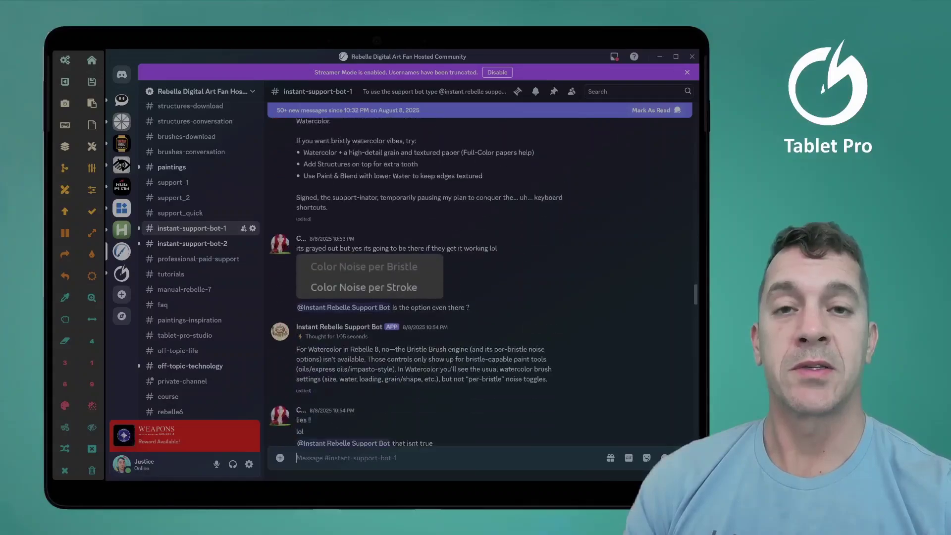
pyautogui.scroll(-10, 449, 360)
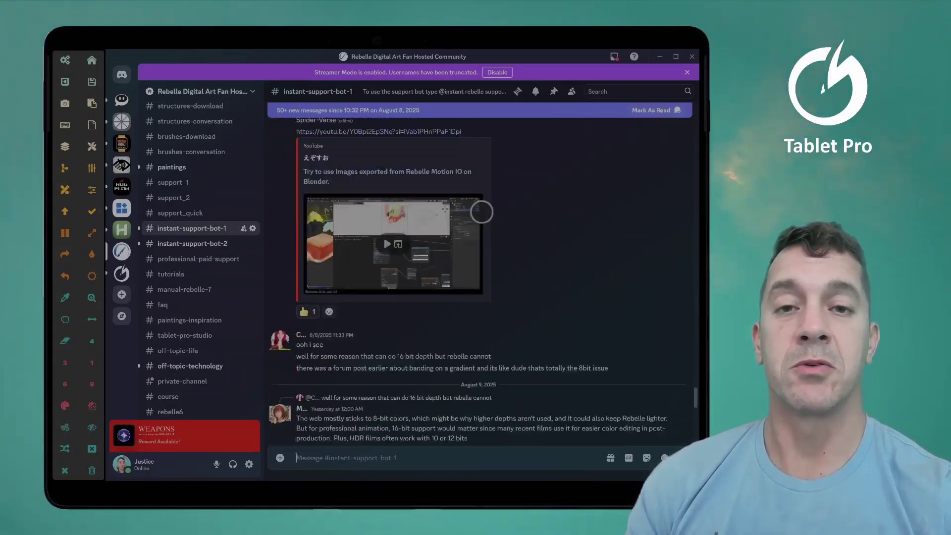
pyautogui.click(296, 468)
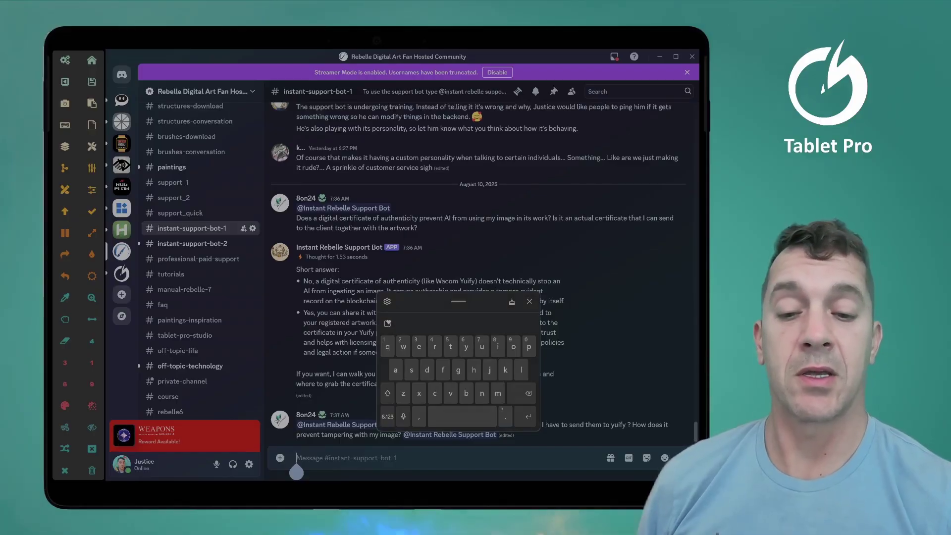
pyautogui.moveTo(421, 477)
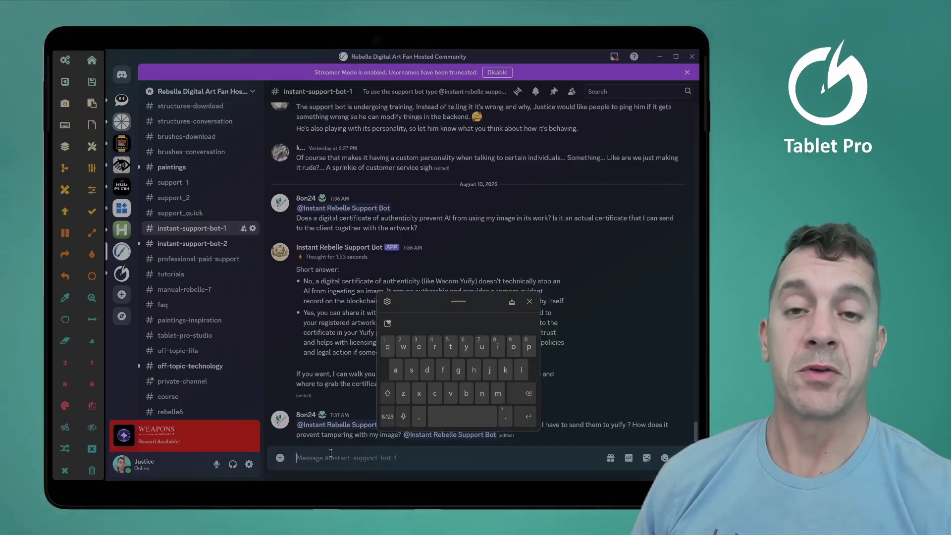
pyautogui.write('@insta')
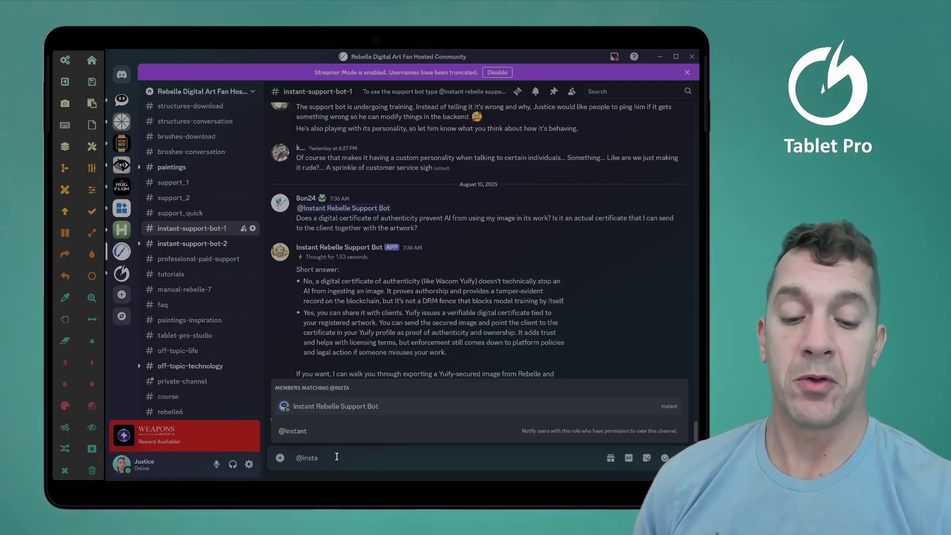
pyautogui.press('Tab')
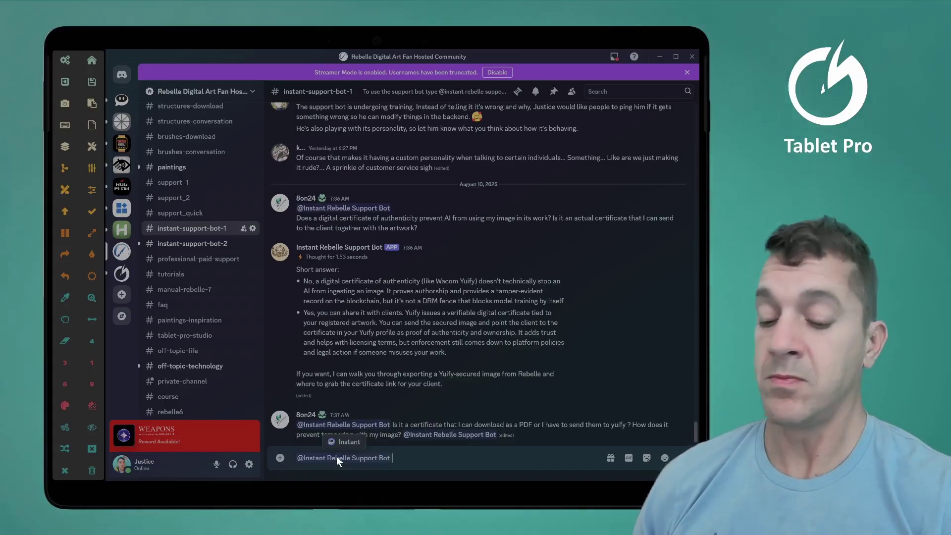
pyautogui.write('how do I')
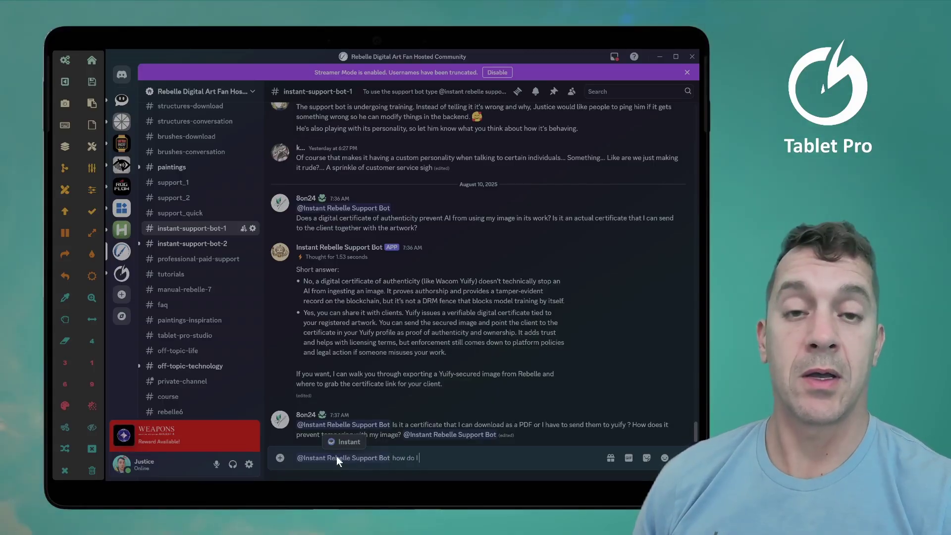
pyautogui.write(' paint, j')
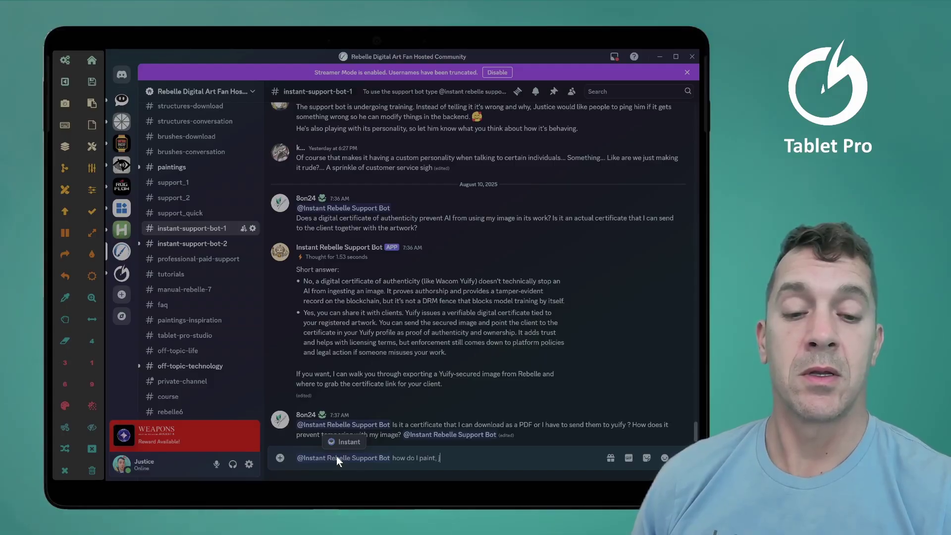
pyautogui.write('ust on the ')
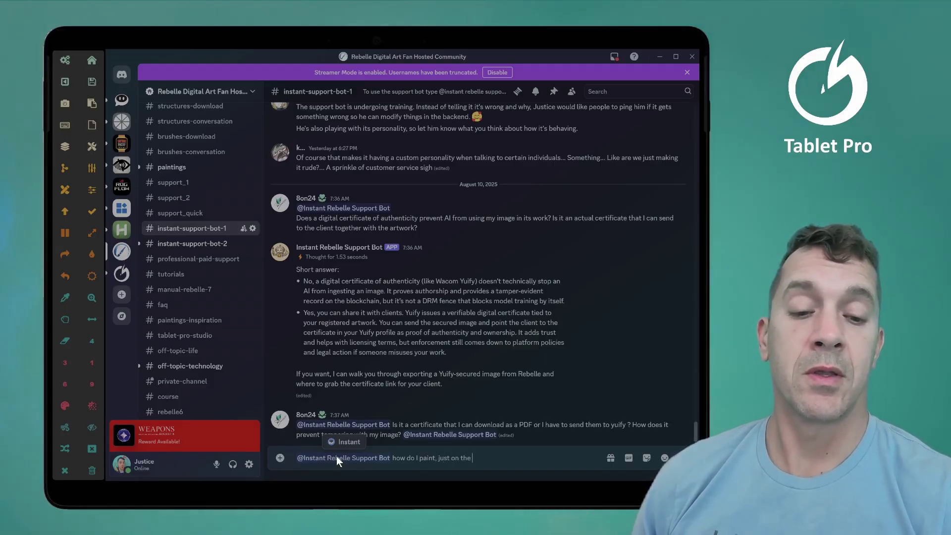
pyautogui.write('parts of teh ')
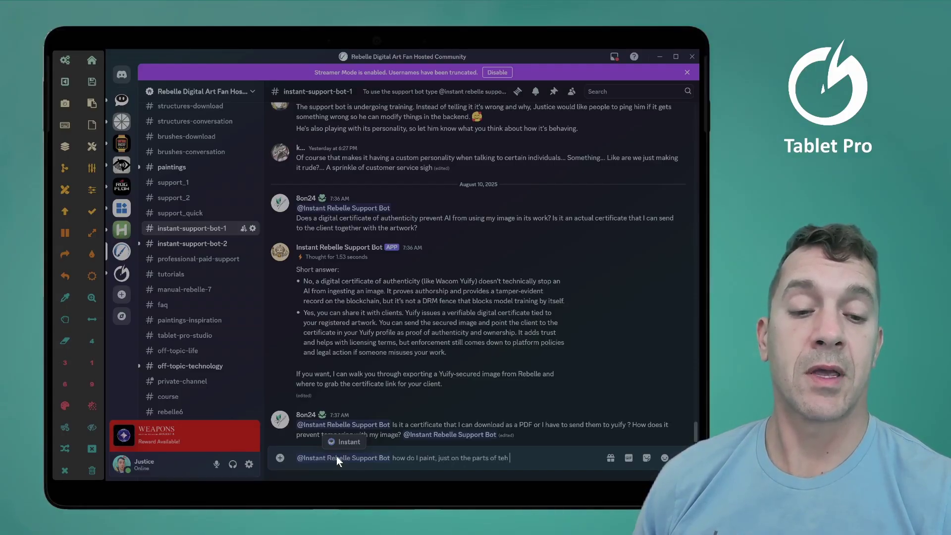
pyautogui.write('canvas tha')
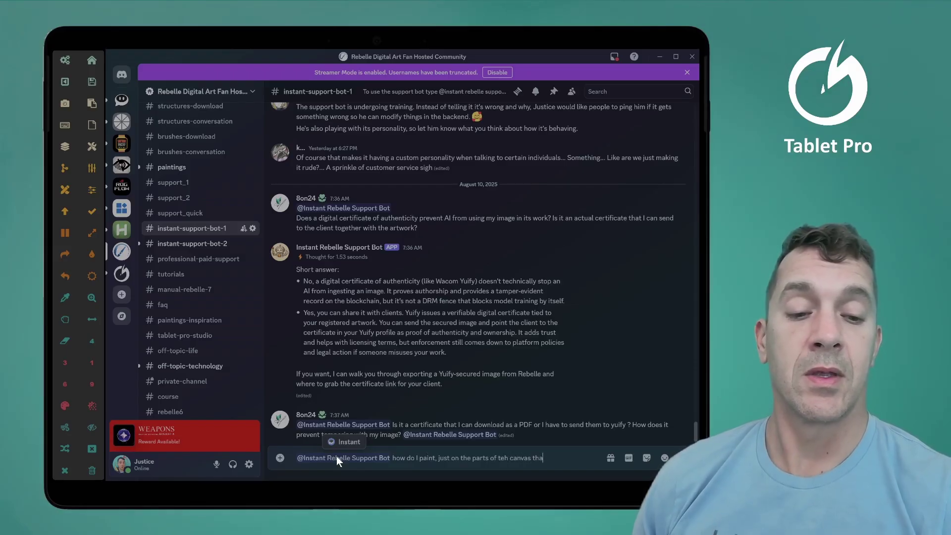
pyautogui.write("t I've already ")
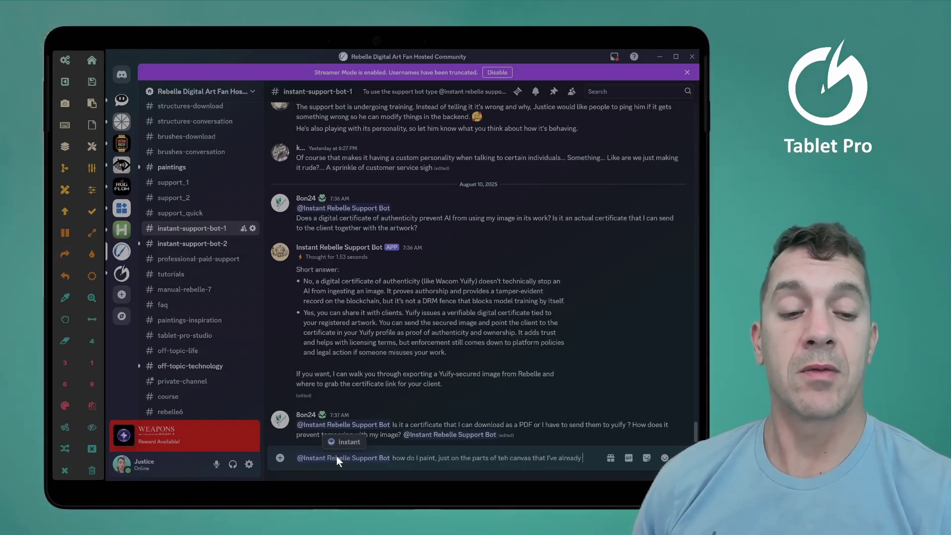
pyautogui.write('painted on')
pyautogui.press('Return')
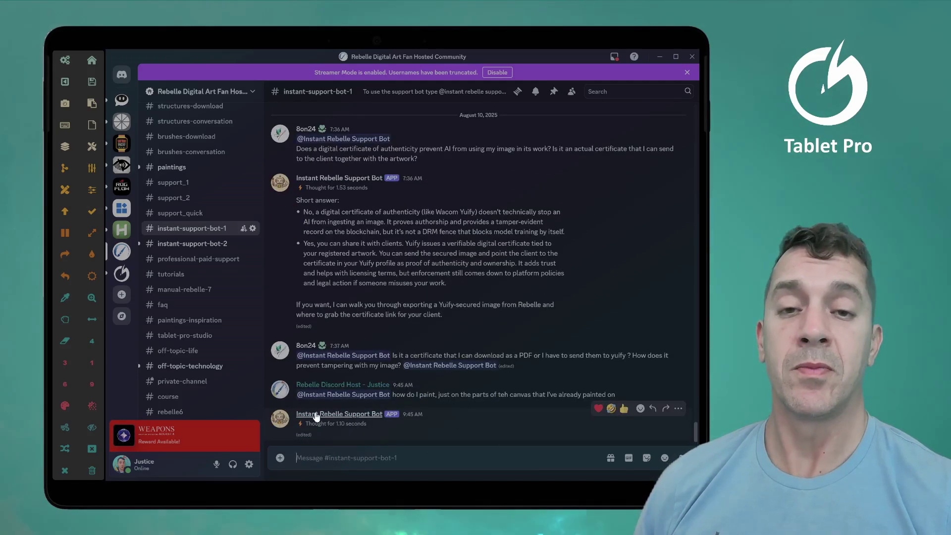
# Step: View and dismiss the support bot's profile card, then restore Discord to a smaller window
pyautogui.click(426, 369)
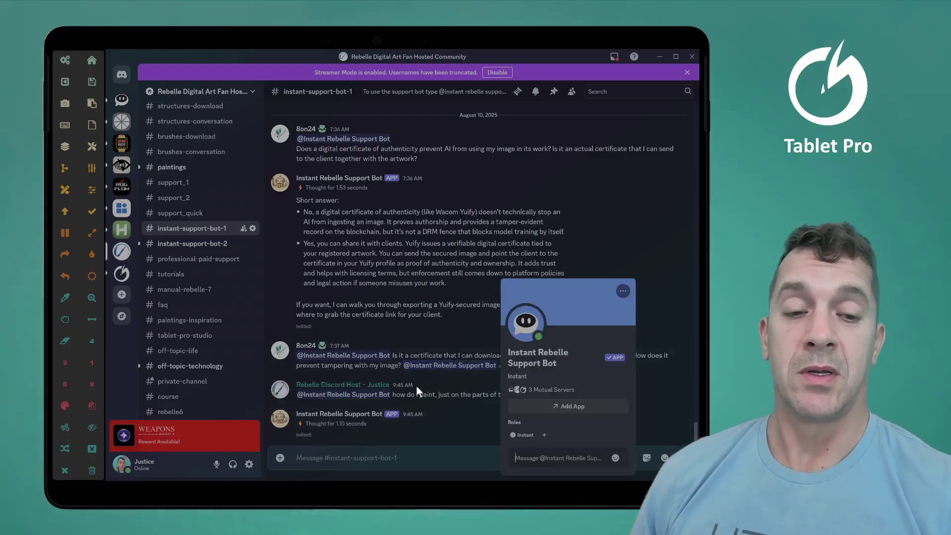
pyautogui.click(430, 400)
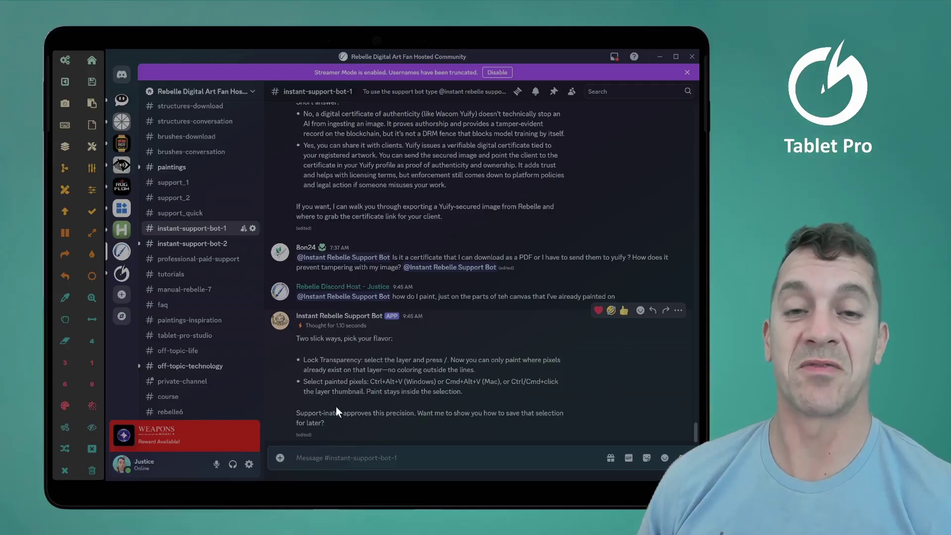
pyautogui.click(676, 56)
# Step: Bring the lemon painting forward, preview the brush size, and try selecting then deselecting painted pixels
pyautogui.click(657, 55)
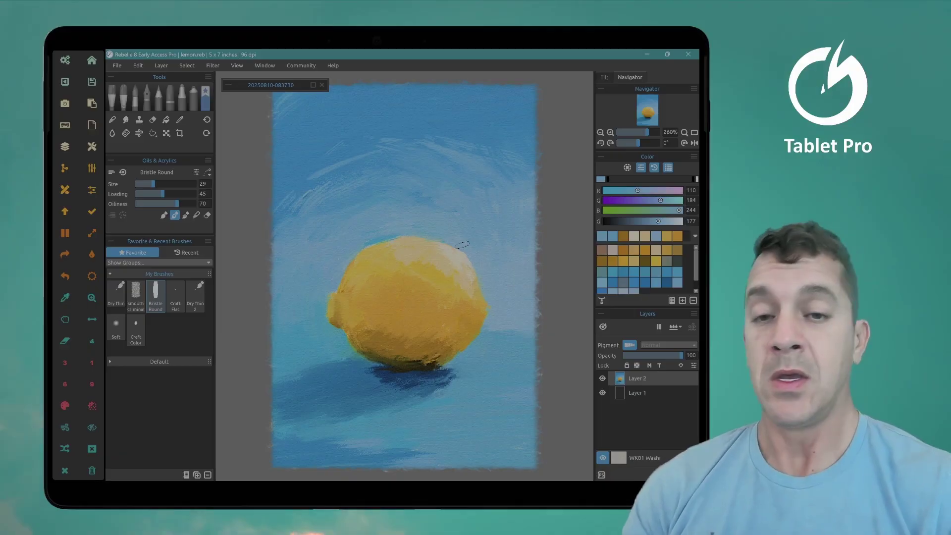
pyautogui.click(92, 319)
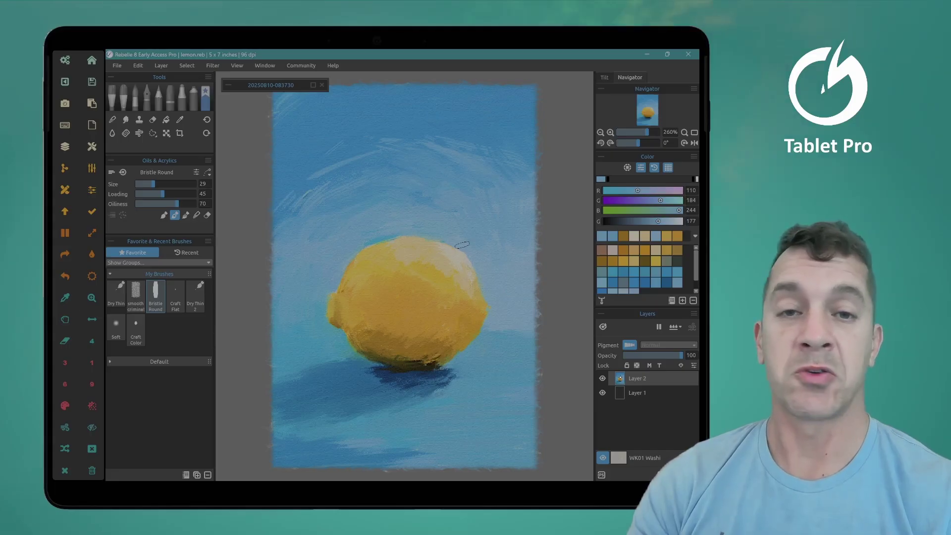
pyautogui.click(92, 319)
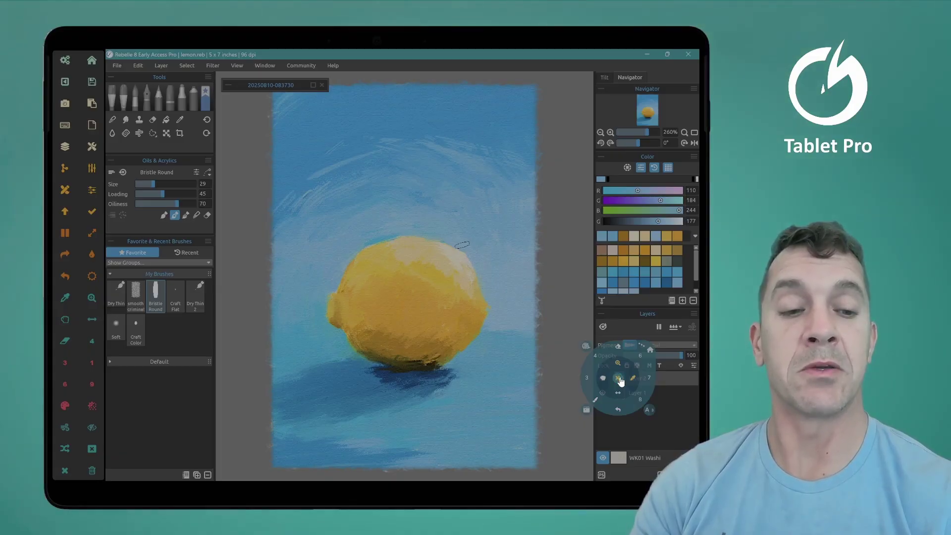
pyautogui.click(619, 379)
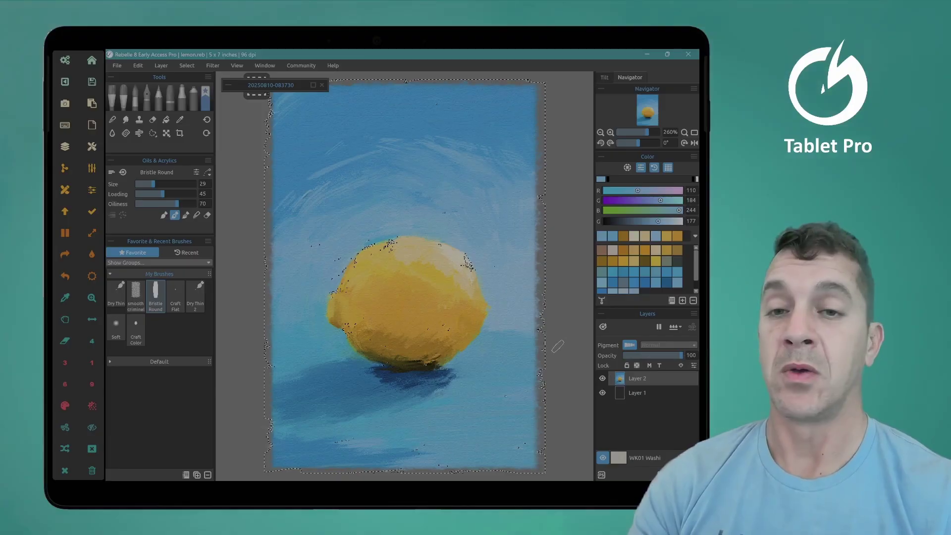
pyautogui.hotkey('ctrl', 'd')
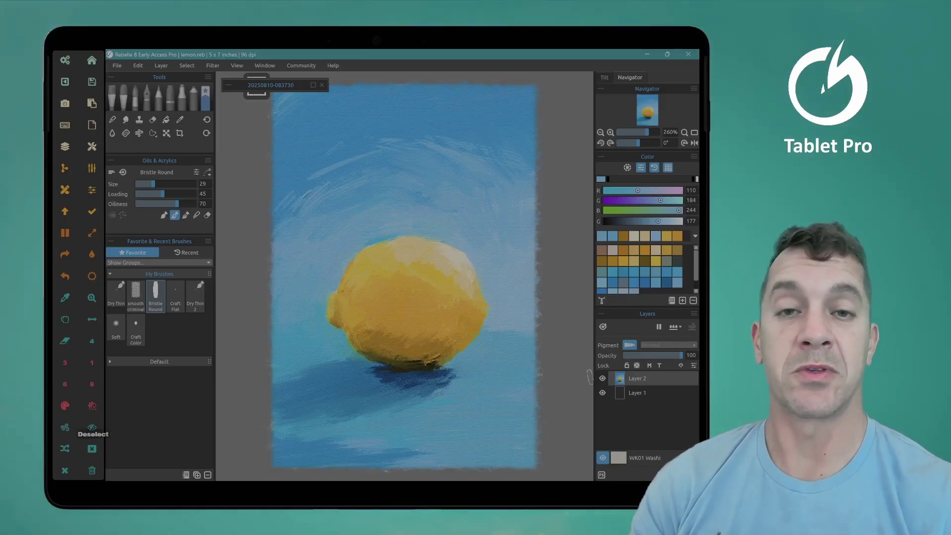
# Step: On a new layer, paint thick yellow strokes across the top of the canvas
pyautogui.hotkey('ctrl', 'shift', 'n')
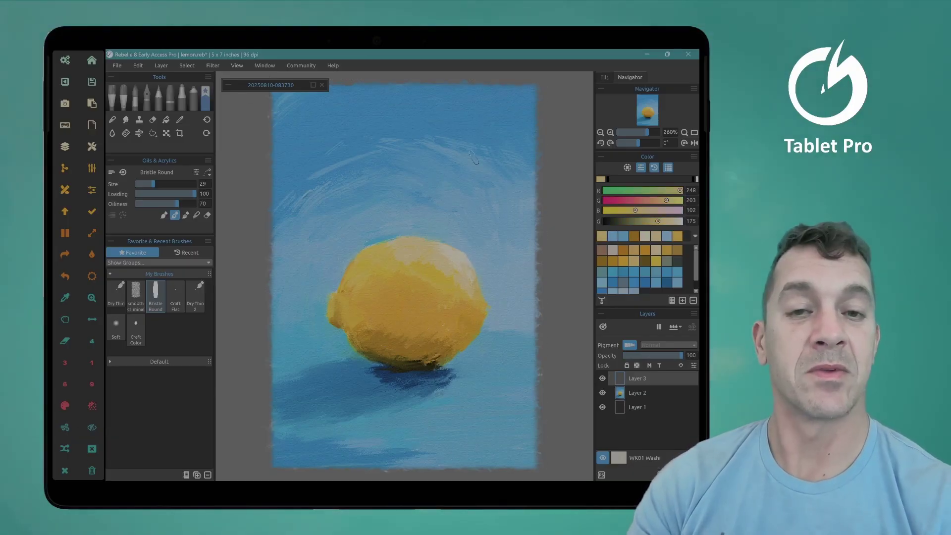
pyautogui.moveTo(455, 133); pyautogui.dragTo(341, 171)
pyautogui.moveTo(468, 118); pyautogui.dragTo(305, 195)
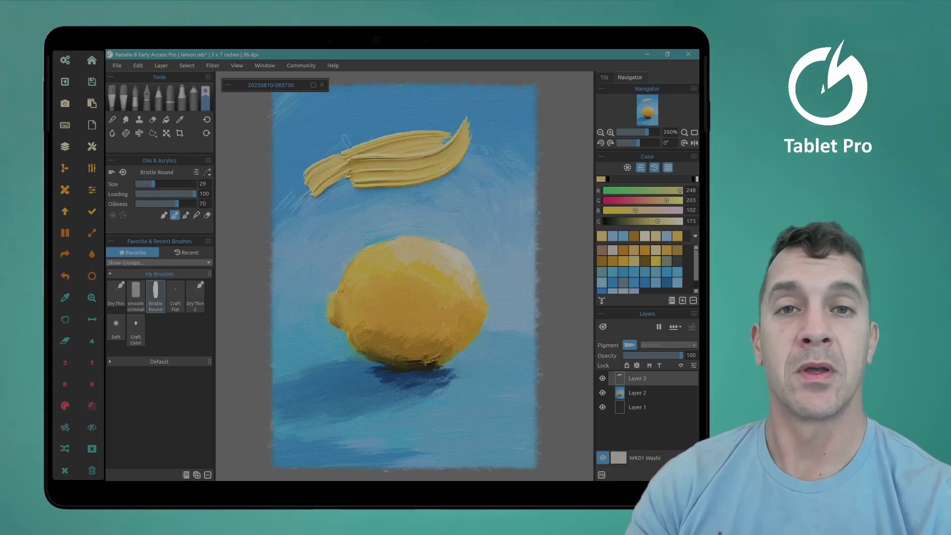
pyautogui.moveTo(379, 114); pyautogui.dragTo(317, 209)
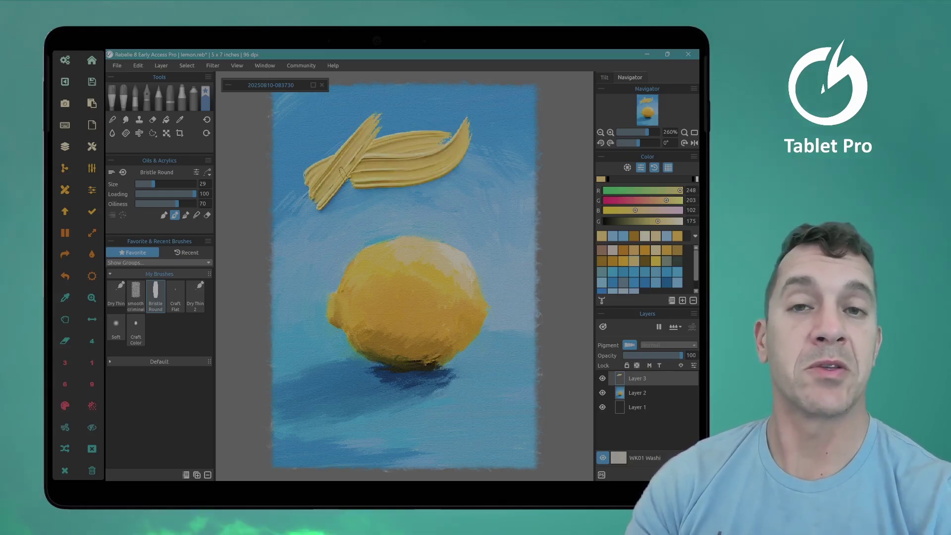
# Step: Select the layer's painted yellow strokes and paint pink only inside that selection
pyautogui.click(619, 379)
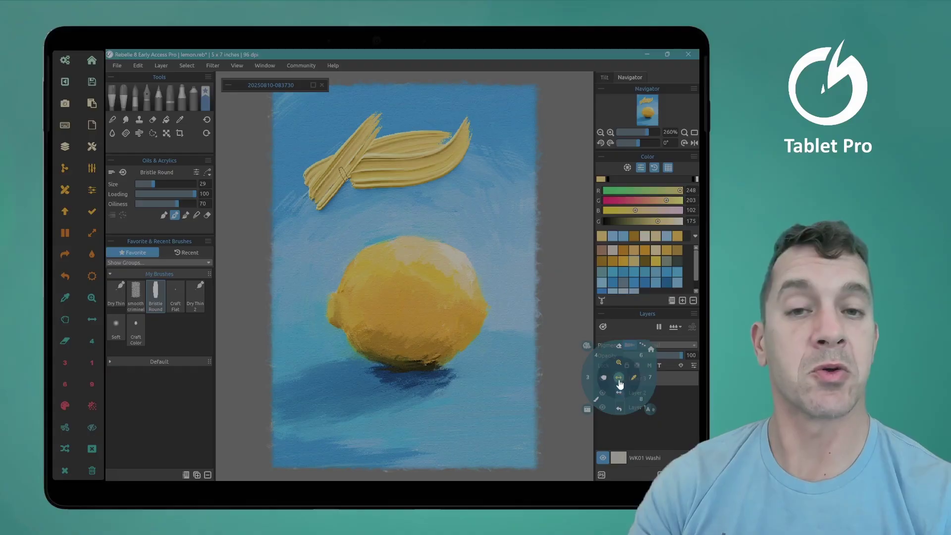
pyautogui.click(619, 379)
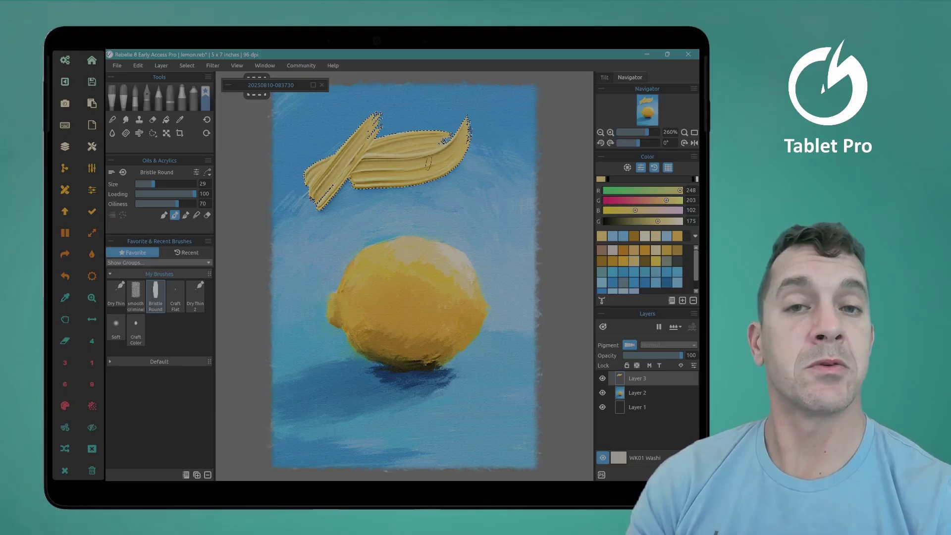
pyautogui.click(628, 200)
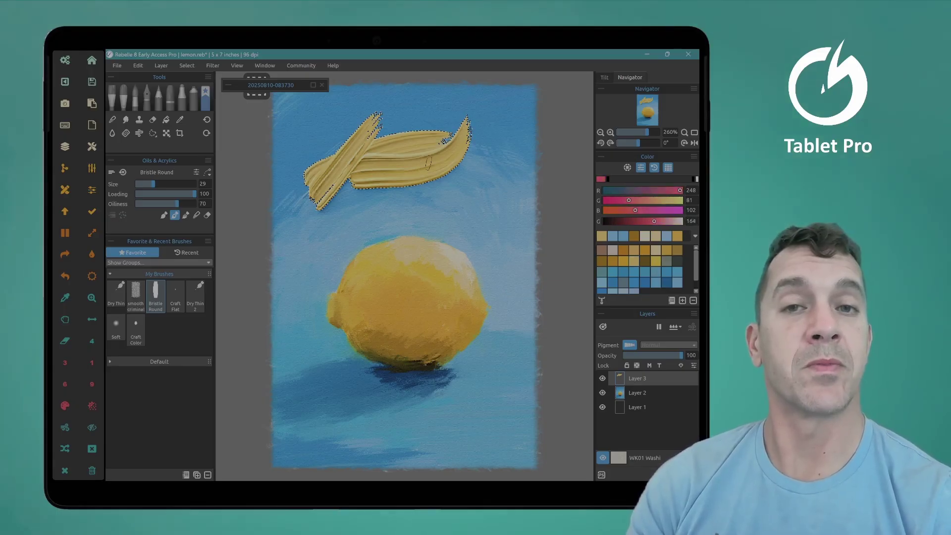
pyautogui.moveTo(428, 162)
pyautogui.mouseDown()
pyautogui.moveTo(423, 139)
pyautogui.moveTo(343, 190)
pyautogui.moveTo(446, 121)
pyautogui.moveTo(411, 170)
pyautogui.moveTo(435, 173)
pyautogui.moveTo(444, 142)
pyautogui.mouseUp()
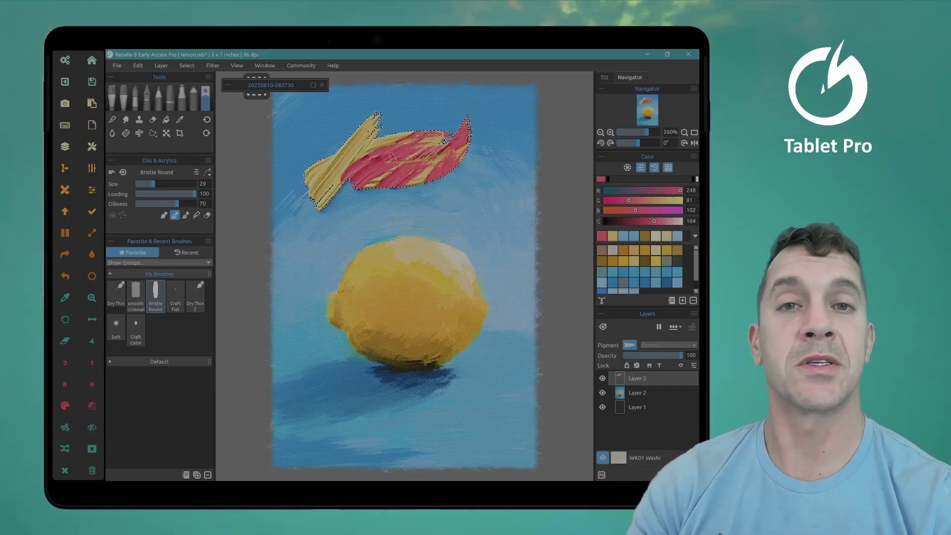
# Step: On a new layer, paint sampled light sky blue inside the selection over the yellow strokes
pyautogui.click(660, 475)
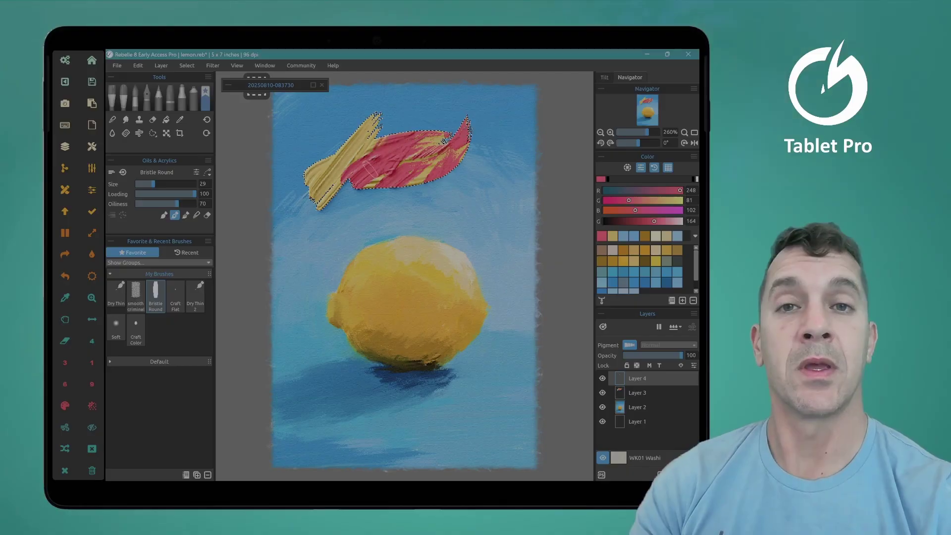
pyautogui.keyDown('alt'); pyautogui.click(360, 192); pyautogui.keyUp('alt')
pyautogui.moveTo(349, 142); pyautogui.dragTo(309, 198)
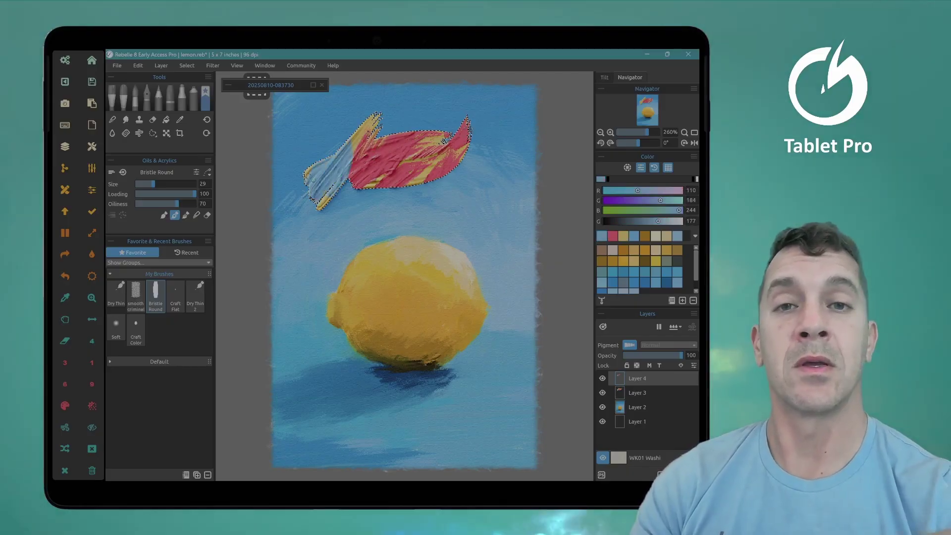
pyautogui.moveTo(325, 151); pyautogui.dragTo(305, 176)
pyautogui.moveTo(374, 124); pyautogui.dragTo(354, 171)
# Step: Hide the yellow stroke layer and undo the last two light blue strokes
pyautogui.click(602, 392)
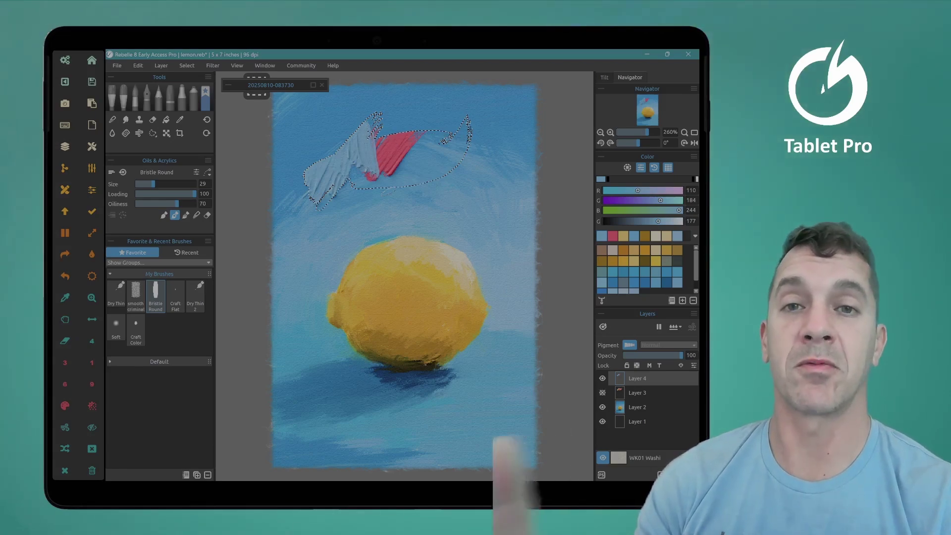
pyautogui.hotkey('ctrl', 'z')
pyautogui.hotkey('ctrl', 'z')
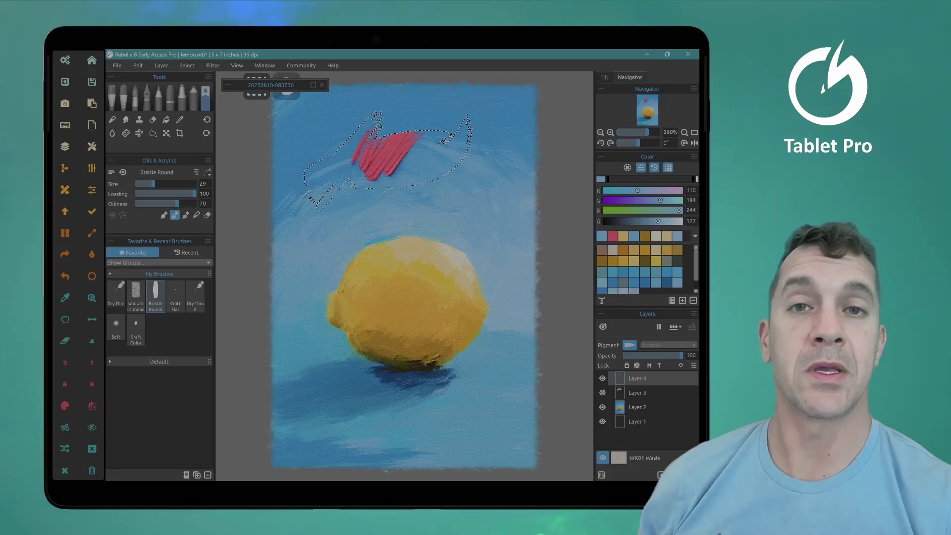
pyautogui.hotkey('ctrl', 'z')
pyautogui.hotkey('ctrl', 'z')
pyautogui.hotkey('ctrl', 'z')
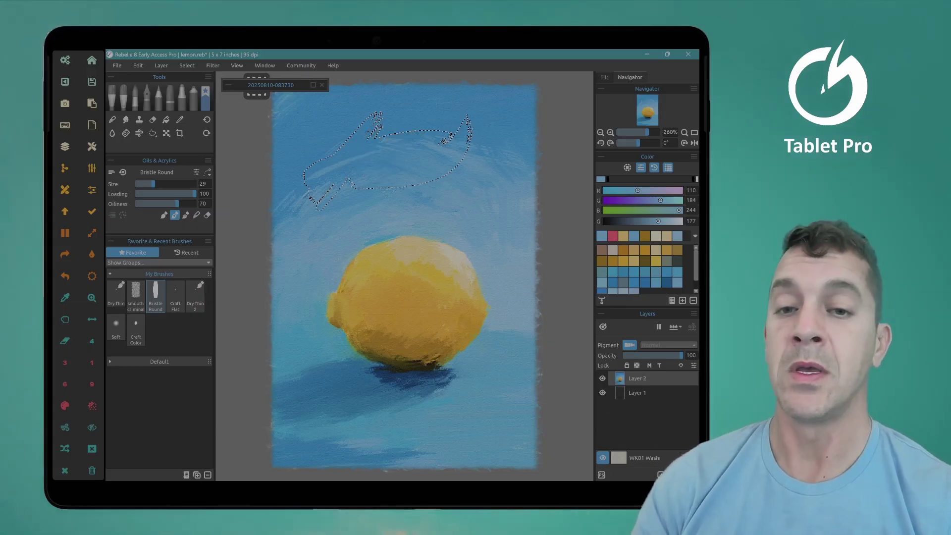
# Step: Clear the selection, paint a pale blue sky stroke on a fresh layer, and lock its transparency
pyautogui.click(92, 448)
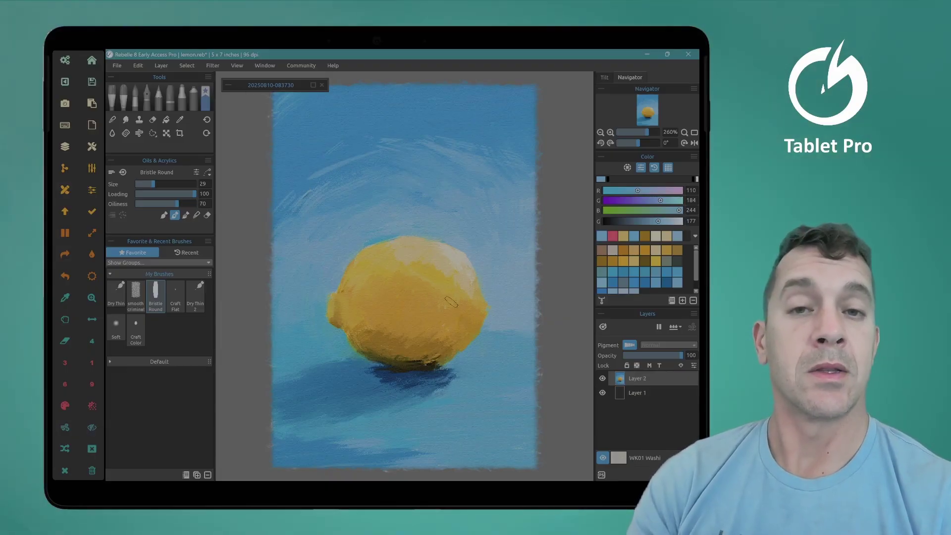
pyautogui.hotkey('ctrl', 'shift', 'n')
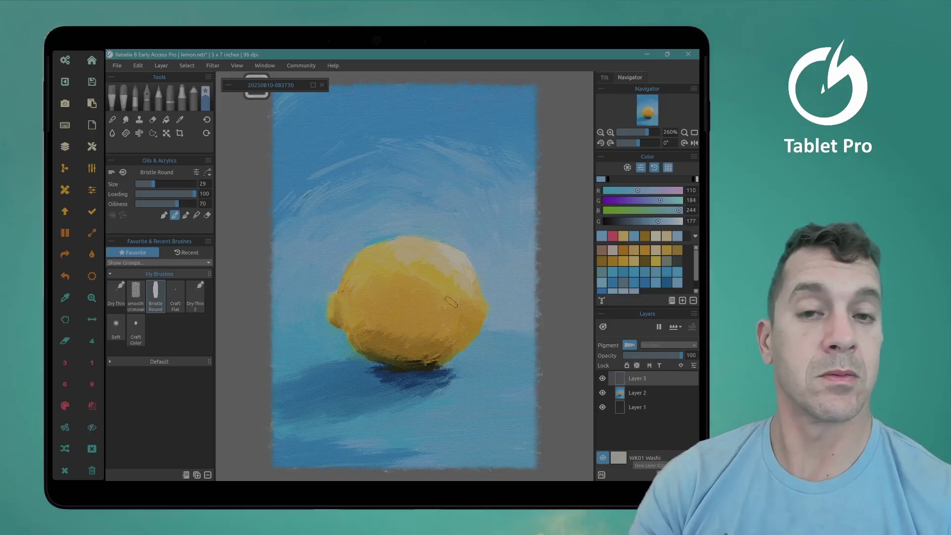
pyautogui.moveTo(329, 196)
pyautogui.mouseDown()
pyautogui.moveTo(427, 142)
pyautogui.moveTo(314, 205)
pyautogui.mouseUp()
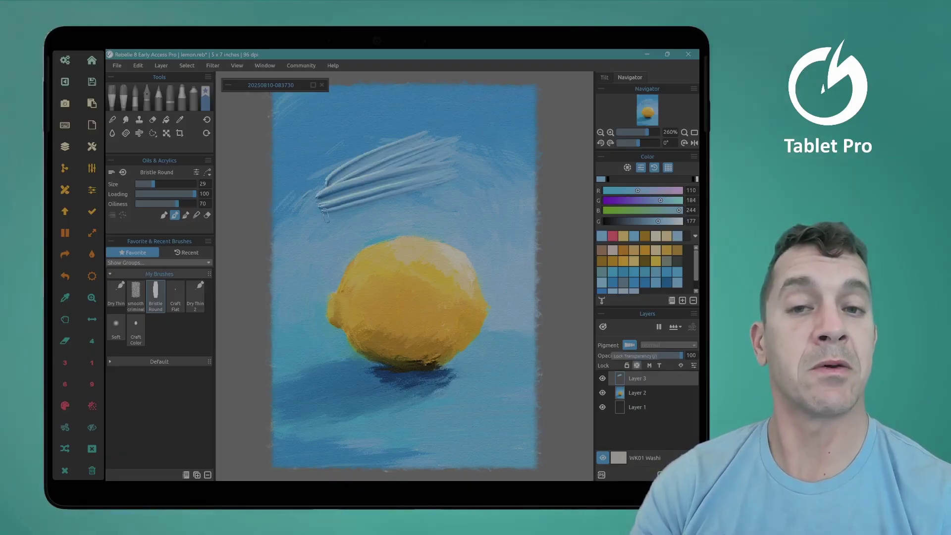
pyautogui.press('/')
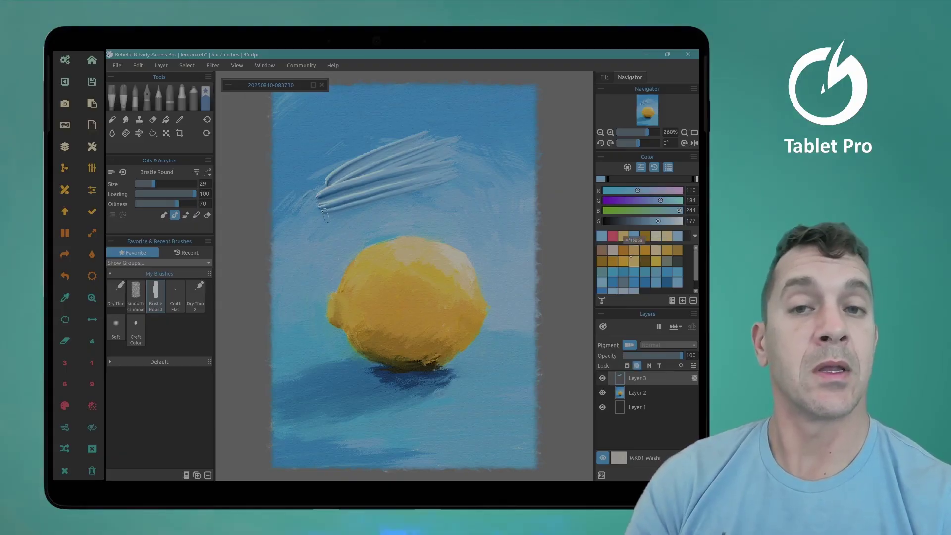
# Step: Paint lemon yellow over the locked blue stroke and blend it in the upper-left sky
pyautogui.keyDown('alt'); pyautogui.click(411, 270); pyautogui.keyUp('alt')
pyautogui.moveTo(428, 143)
pyautogui.mouseDown()
pyautogui.moveTo(417, 187)
pyautogui.moveTo(426, 195)
pyautogui.moveTo(436, 185)
pyautogui.moveTo(410, 180)
pyautogui.moveTo(416, 157)
pyautogui.moveTo(406, 151)
pyautogui.moveTo(418, 167)
pyautogui.moveTo(352, 181)
pyautogui.moveTo(374, 158)
pyautogui.mouseUp()
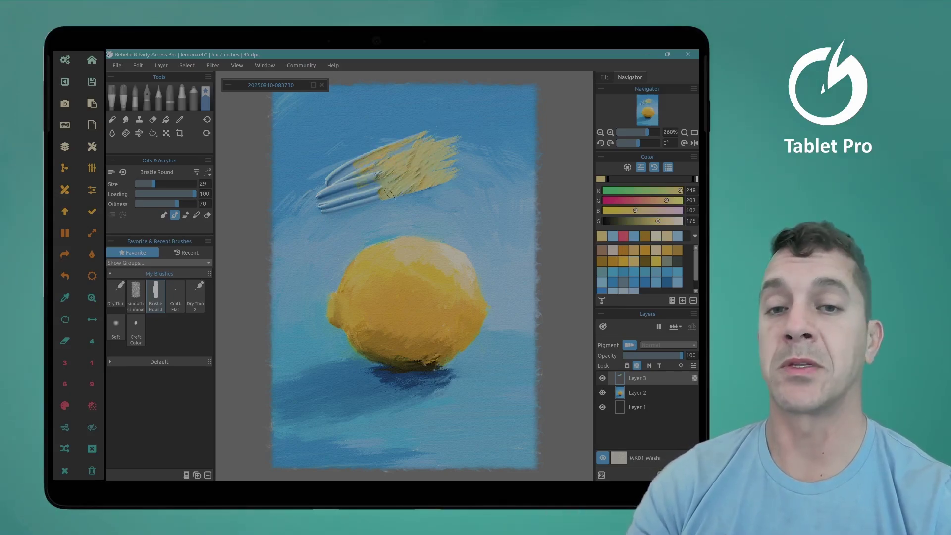
pyautogui.click(92, 341)
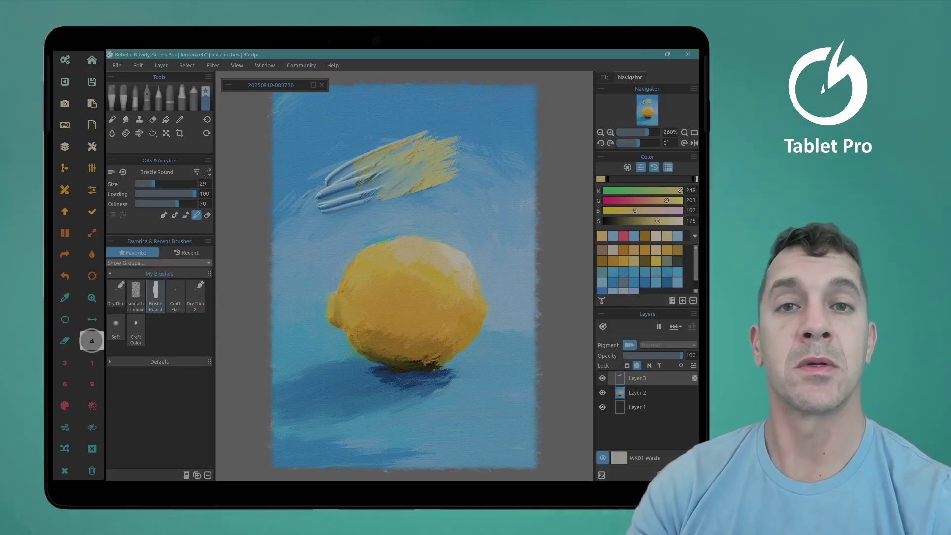
pyautogui.click(92, 341)
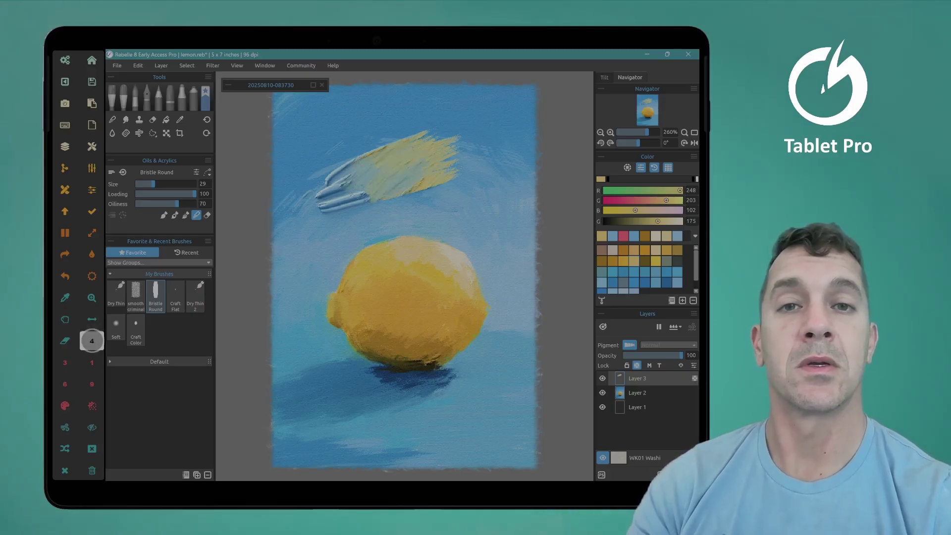
pyautogui.moveTo(347, 203)
pyautogui.mouseDown()
pyautogui.moveTo(369, 192)
pyautogui.moveTo(332, 171)
pyautogui.mouseUp()
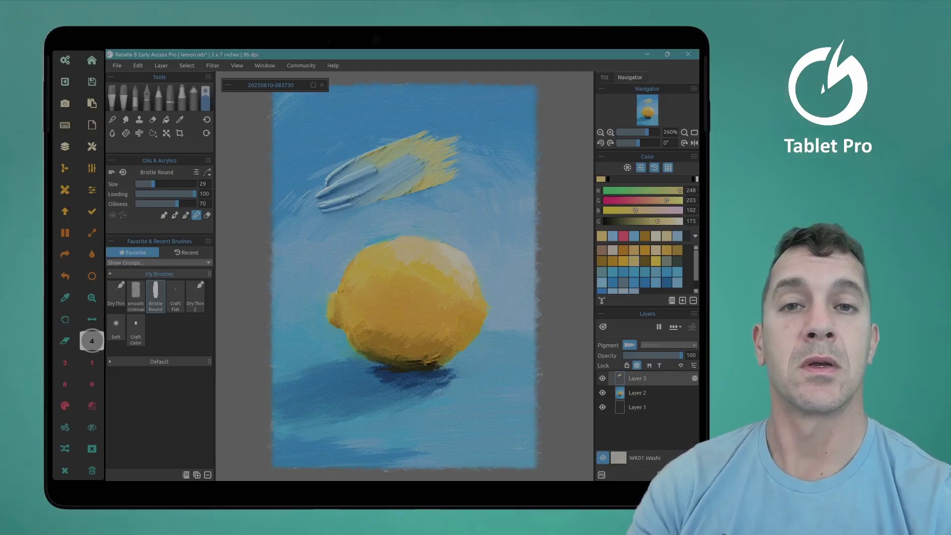
# Step: Return to painting and add more yellow over the blue stroke
pyautogui.click(92, 340)
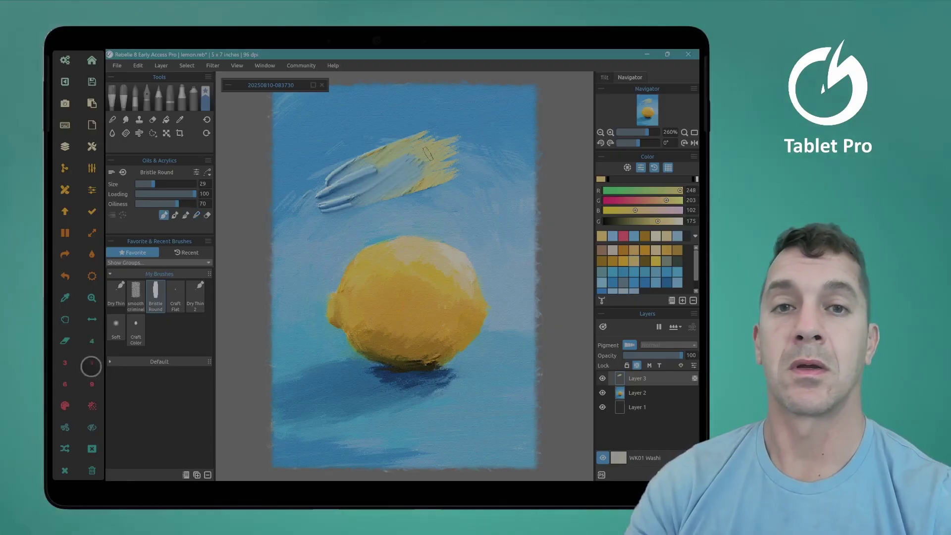
pyautogui.click(91, 341)
pyautogui.moveTo(369, 193); pyautogui.dragTo(441, 156)
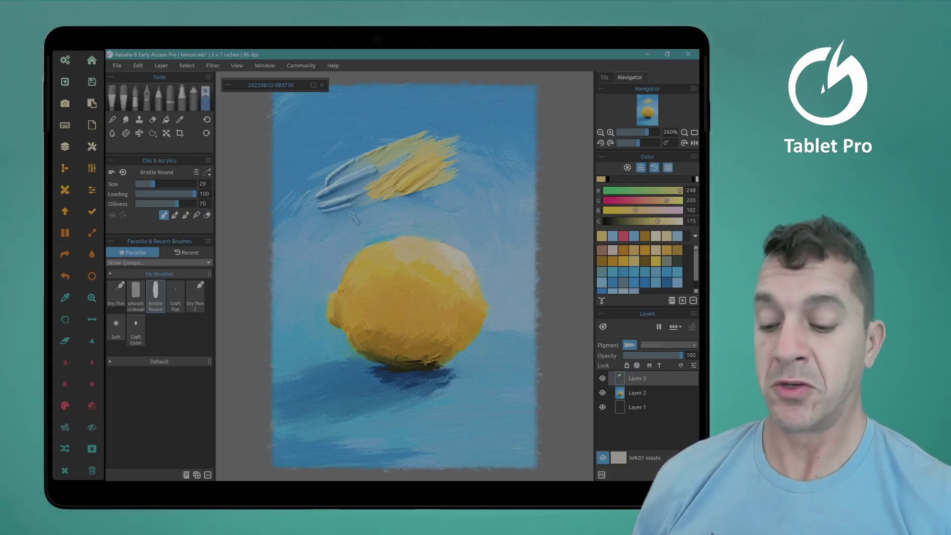
pyautogui.hotkey('alt', 'Tab')
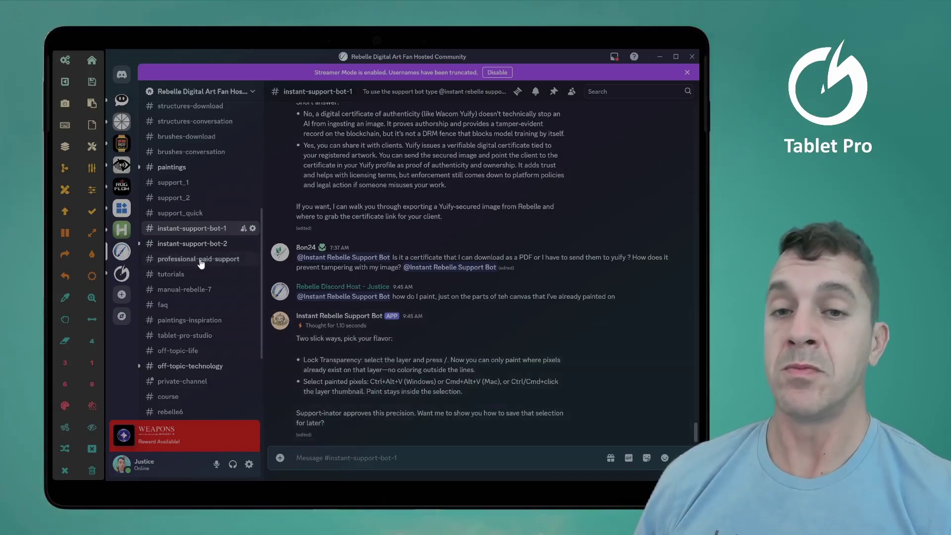
# Step: Open the brushes-download channel in Discord, then show the full Oil & Acrylic brush set in Rebelle
pyautogui.scroll(2, 188, 233)
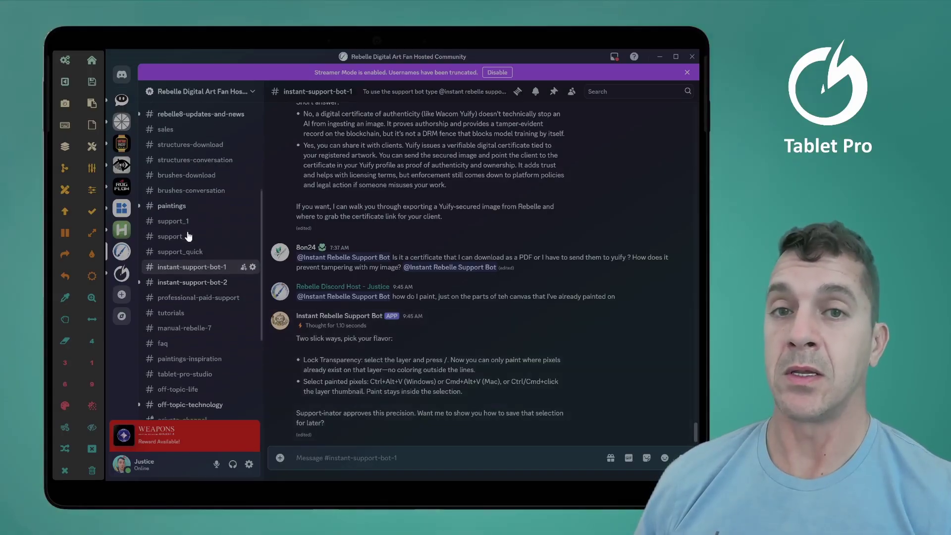
pyautogui.click(196, 182)
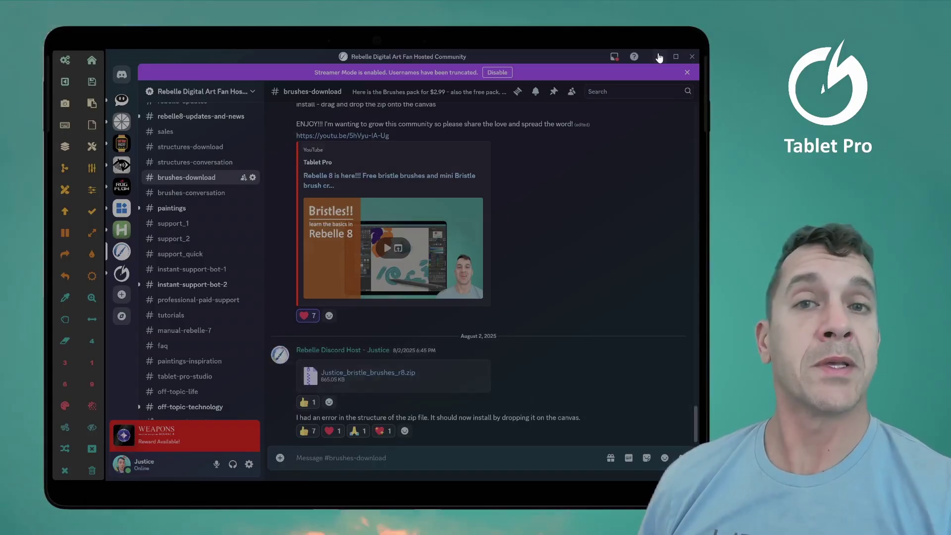
pyautogui.click(658, 56)
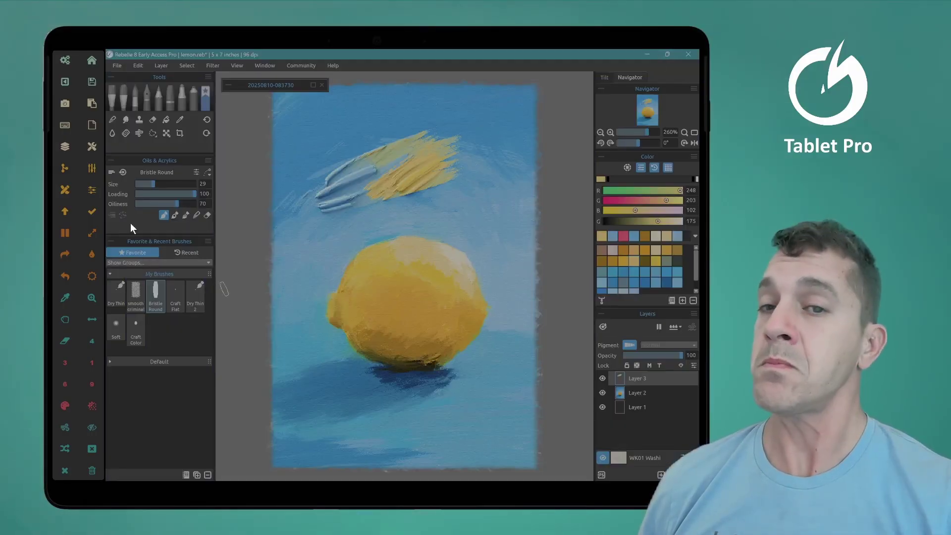
pyautogui.click(112, 99)
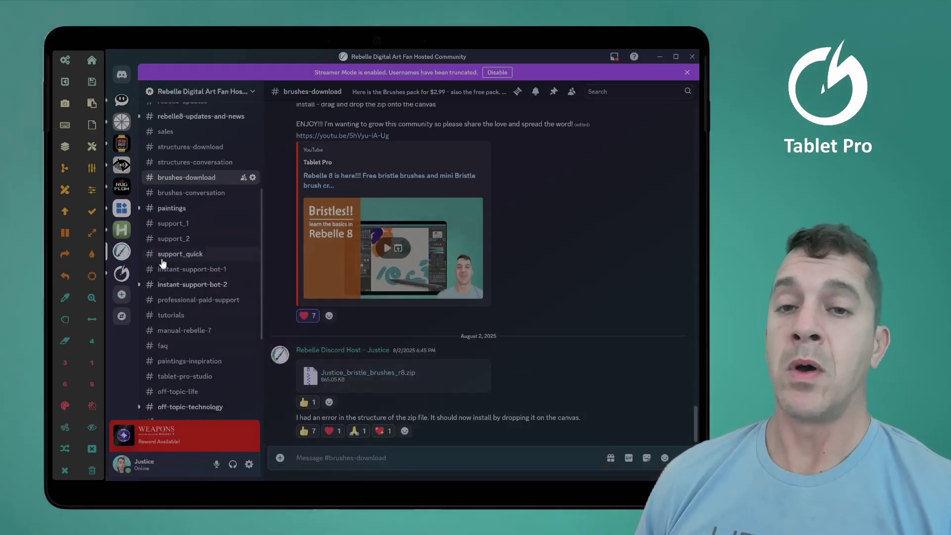
# Step: Go back to instant-support-bot-1 and start a reply to the bot's Lock Transparency answer
pyautogui.click(147, 270)
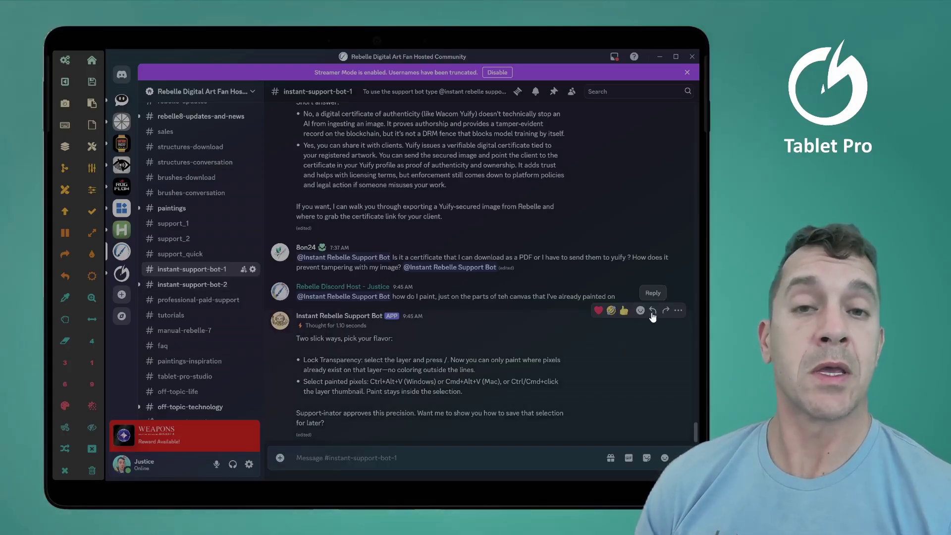
pyautogui.click(652, 312)
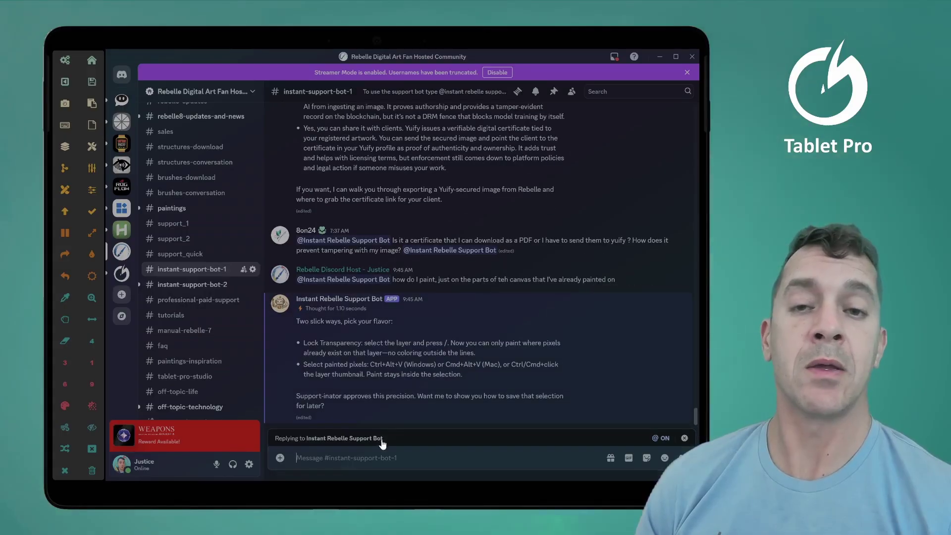